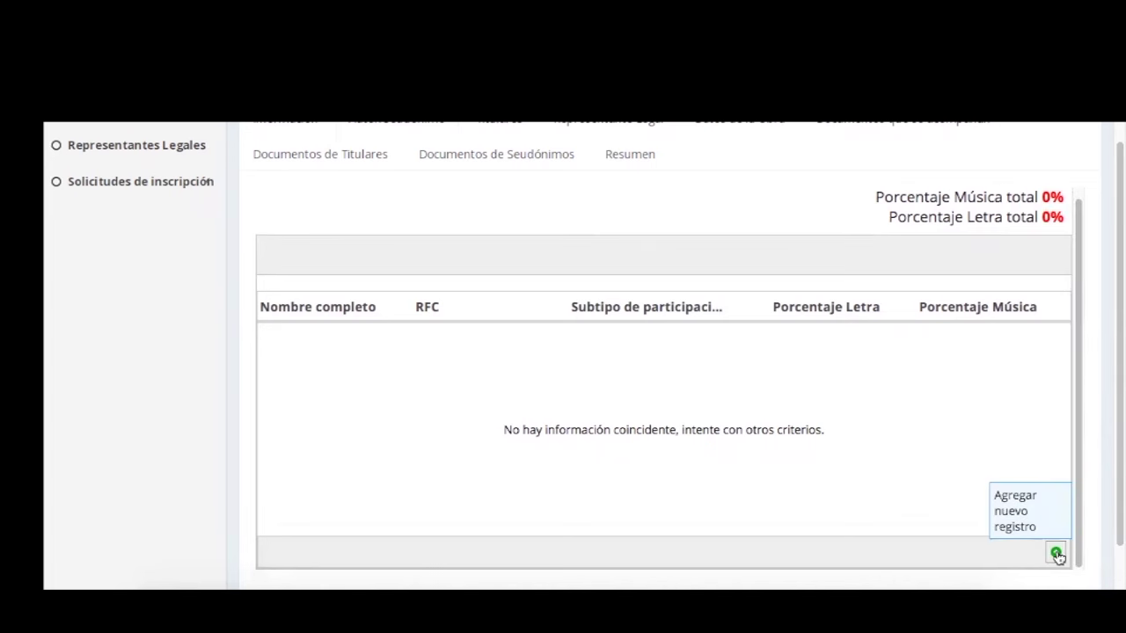
# Add a new author record with the pasted CURP, both surnames and sex Femenino.
pyautogui.click(1056, 554)
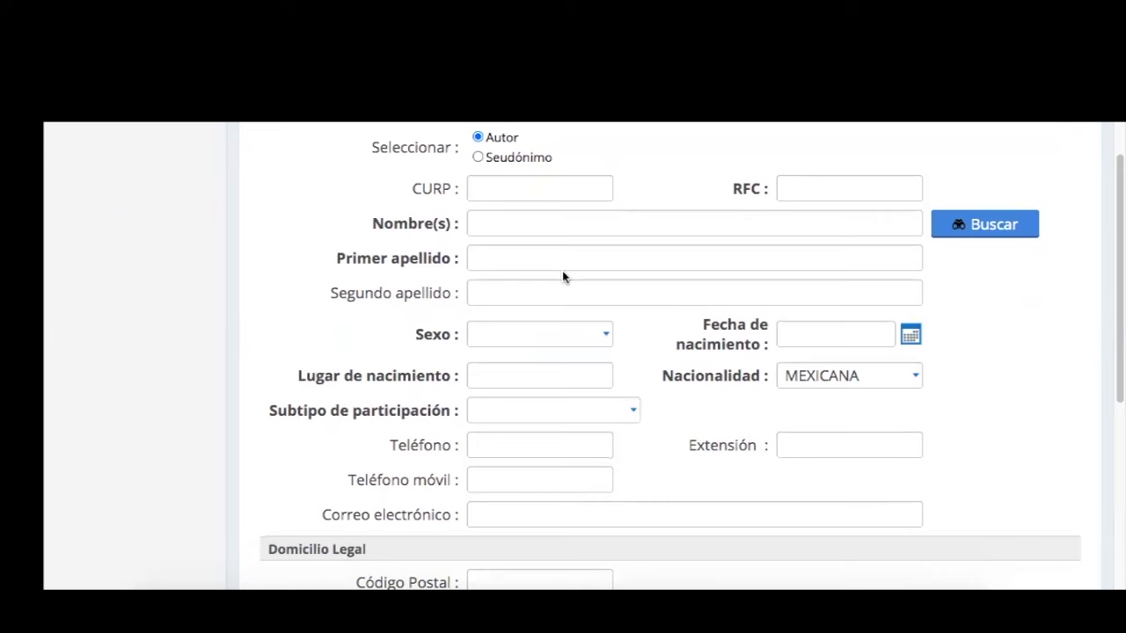
pyautogui.click(565, 194)
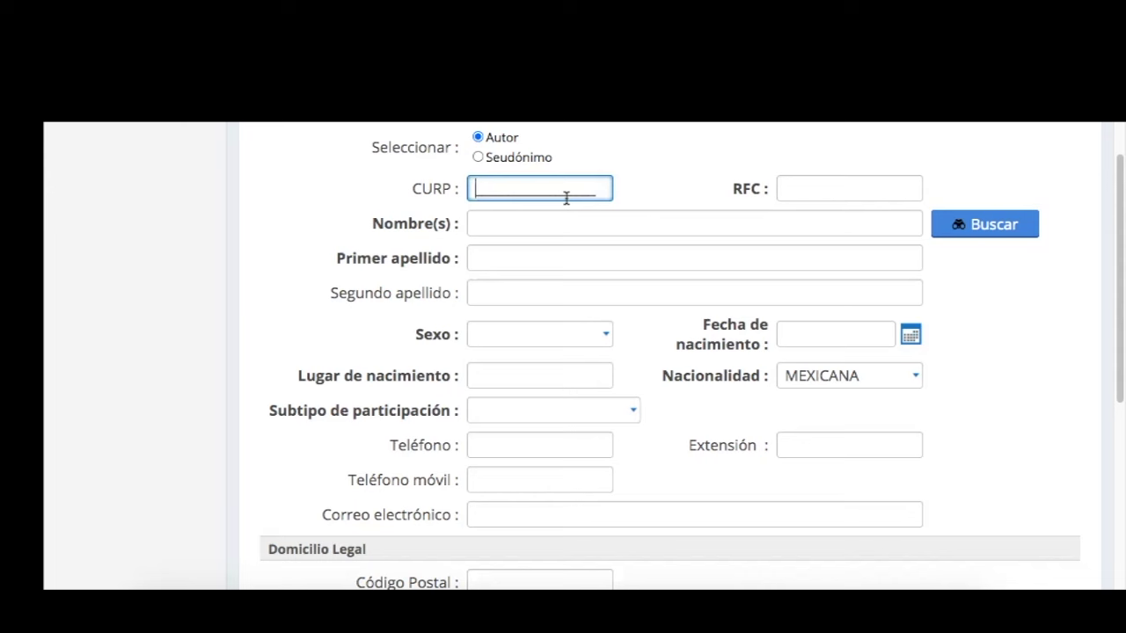
pyautogui.hotkey('ctrl', 'v')
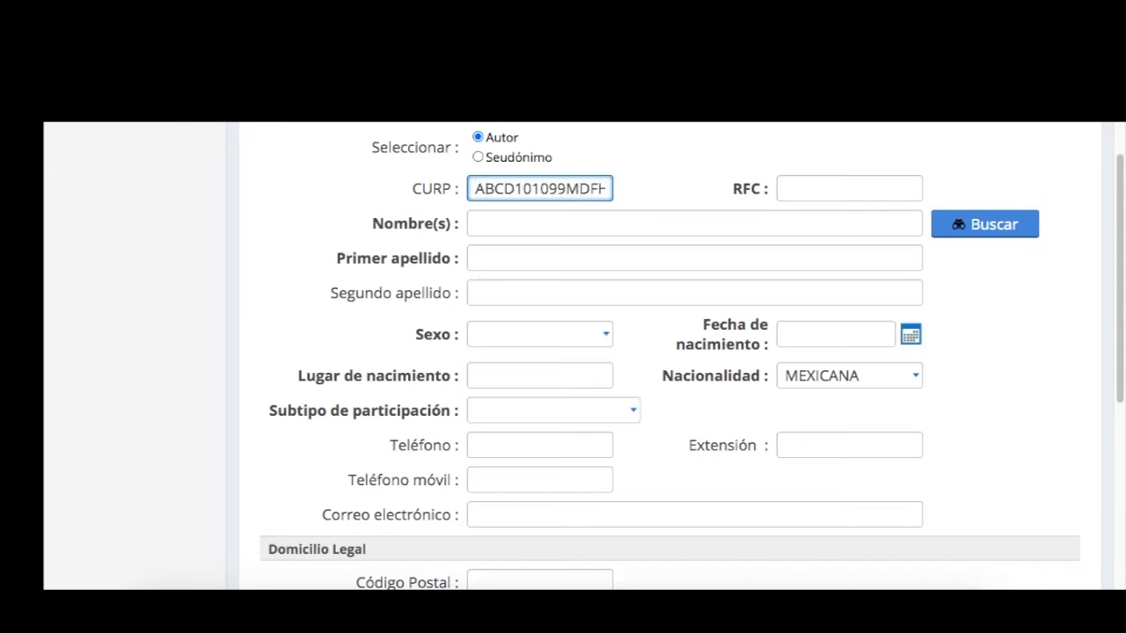
pyautogui.click(559, 257)
pyautogui.write('Lopez')
pyautogui.press('Tab')
pyautogui.write('Hernandez')
pyautogui.click(563, 339)
pyautogui.click(604, 334)
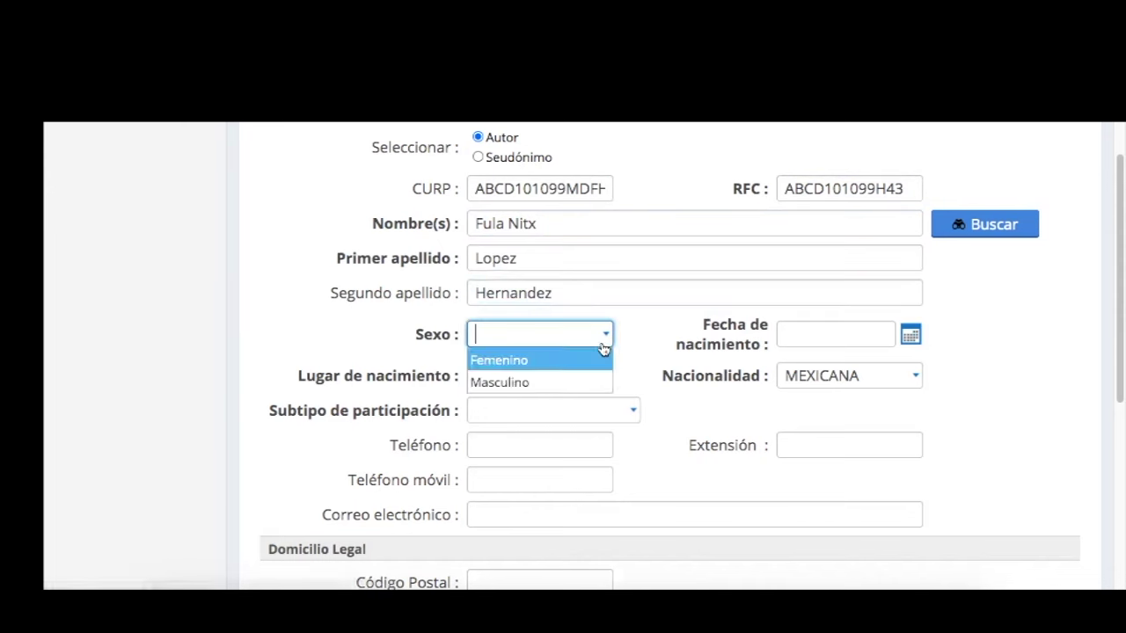
pyautogui.click(593, 362)
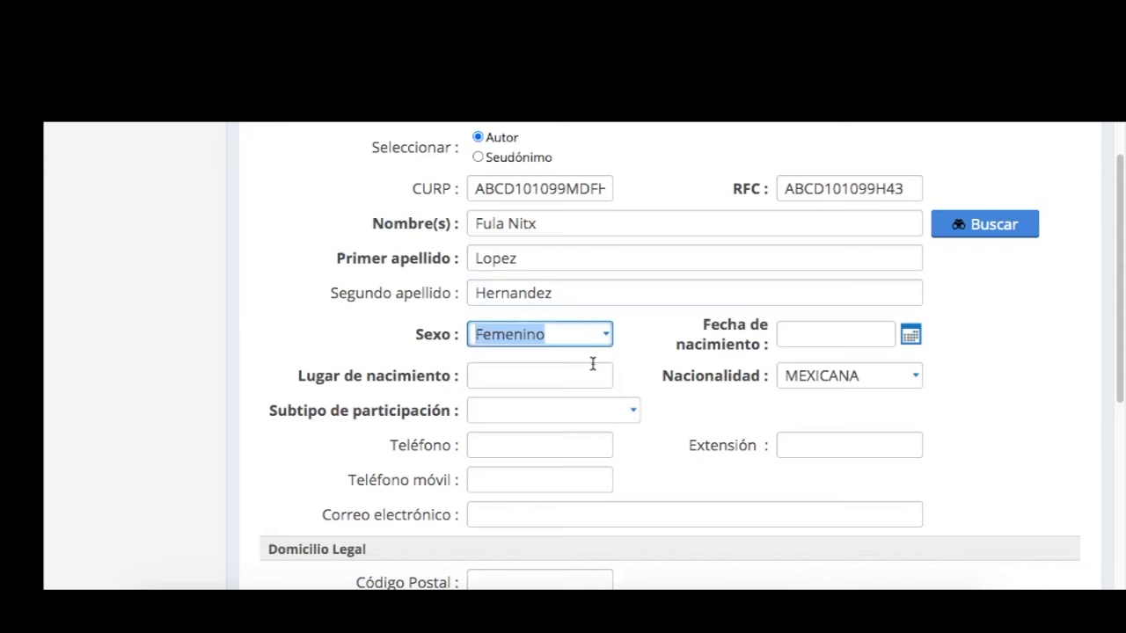
# Enter the author's birth date and birthplace, and tick Letra and Música as participation subtypes.
pyautogui.click(817, 334)
pyautogui.click(634, 418)
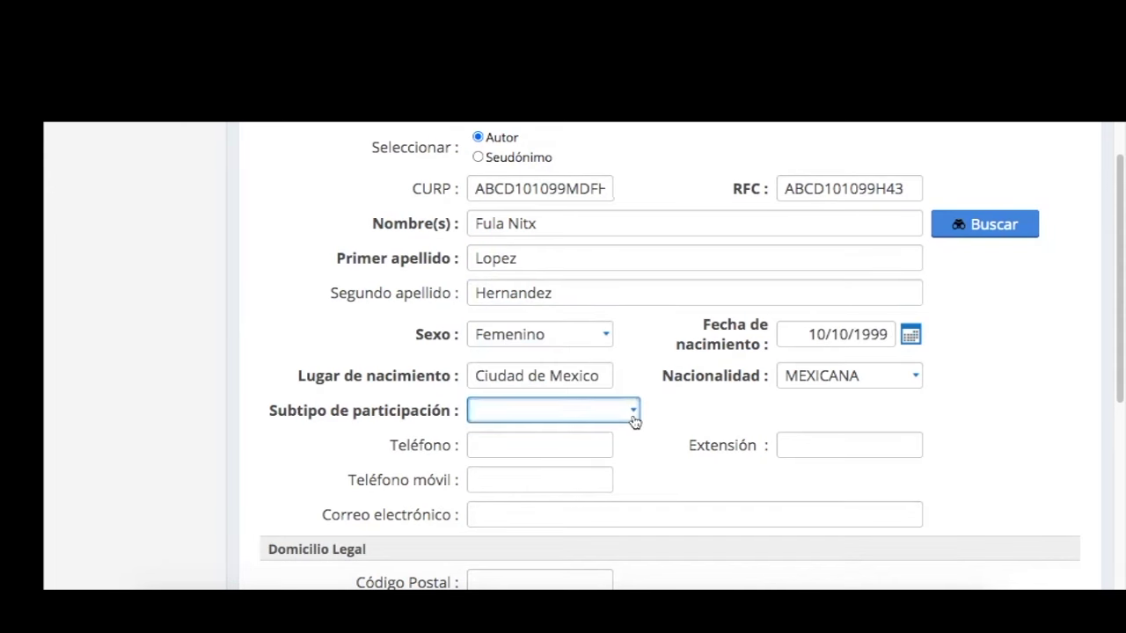
pyautogui.click(634, 417)
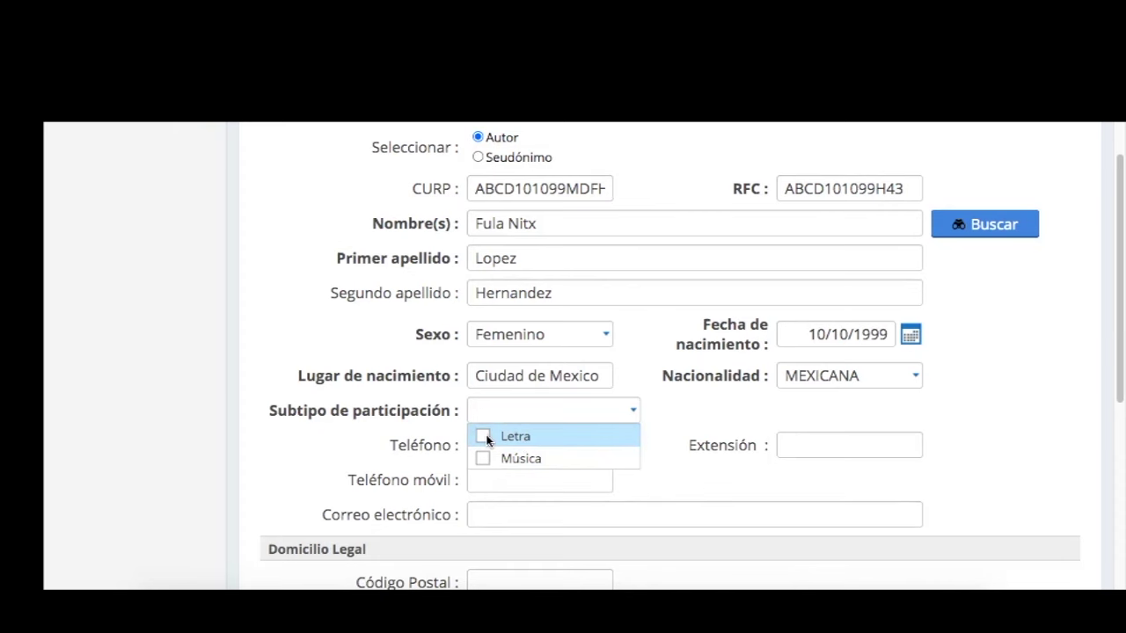
pyautogui.click(485, 436)
pyautogui.click(486, 455)
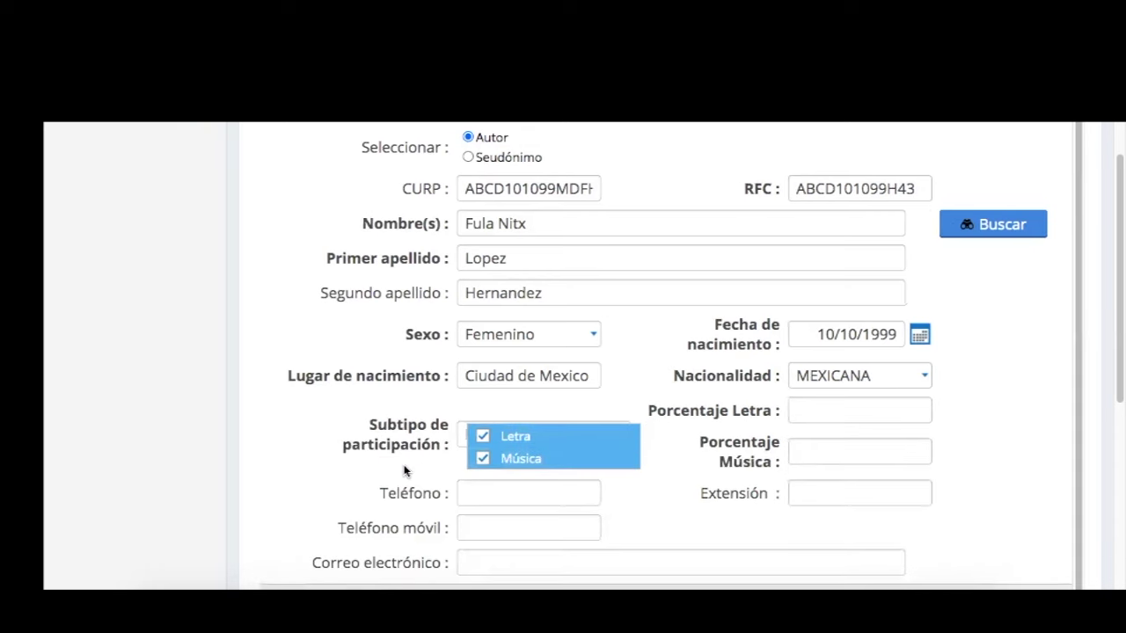
pyautogui.click(401, 467)
# Mark the author as rights holder with 100% ownership and save the author's details.
pyautogui.scroll(-1, 763, 322)
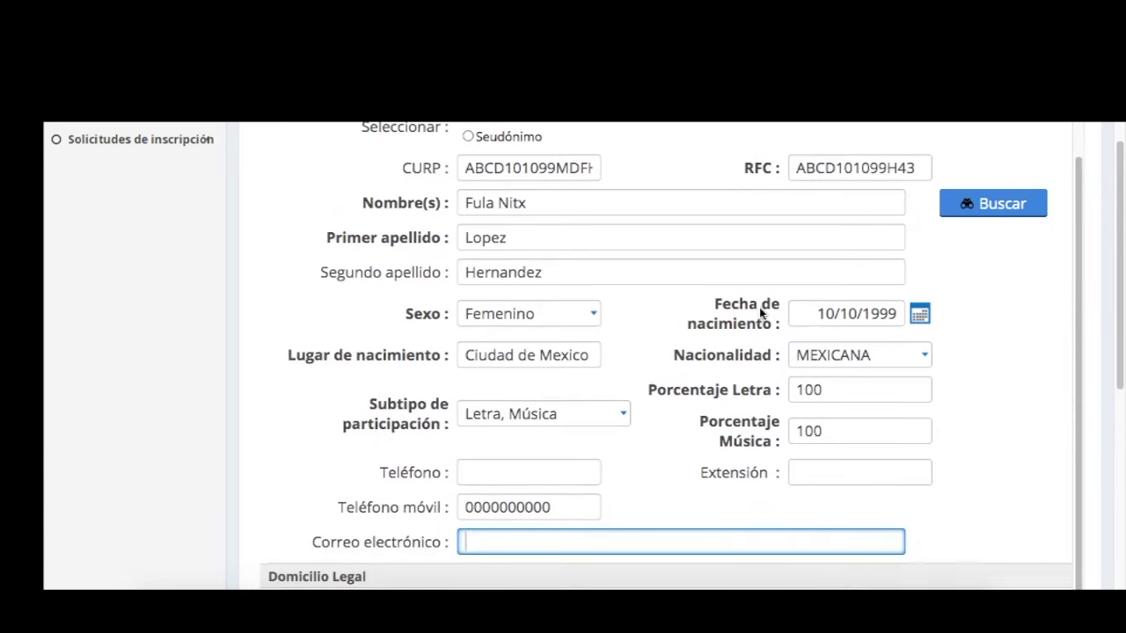
pyautogui.scroll(-4, 563, 308)
pyautogui.press('Tab')
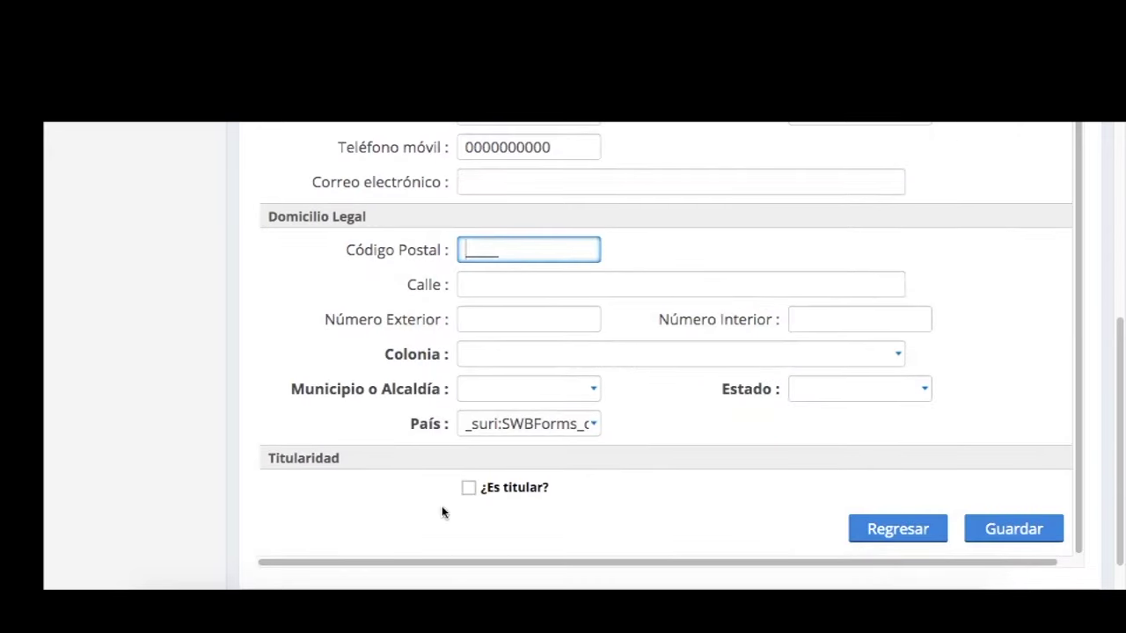
pyautogui.click(467, 488)
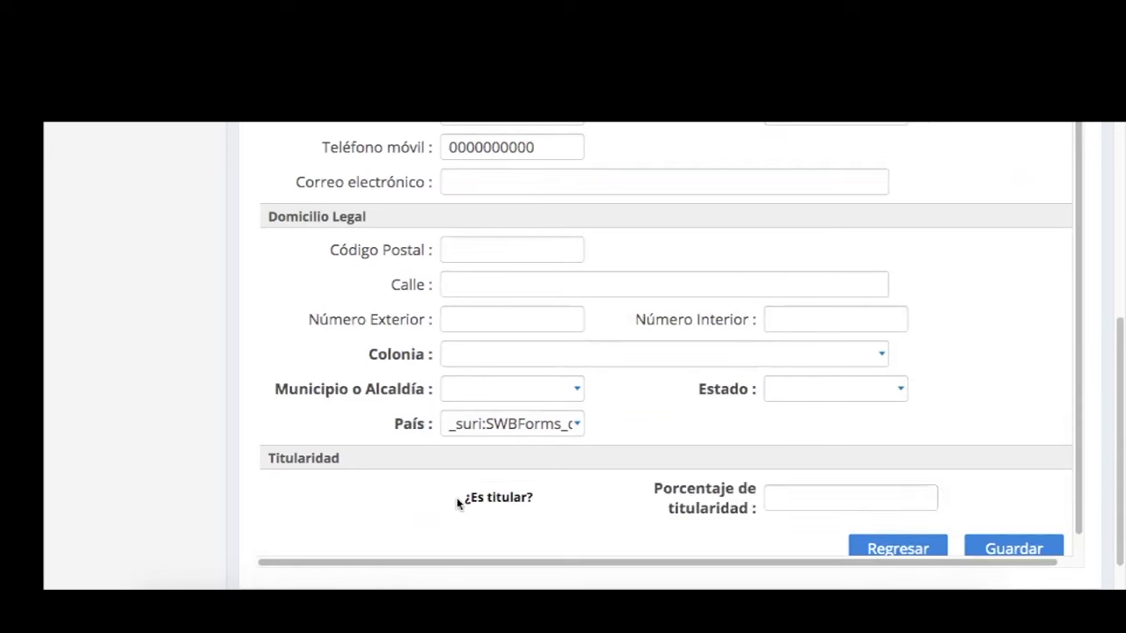
pyautogui.click(807, 498)
pyautogui.write('100')
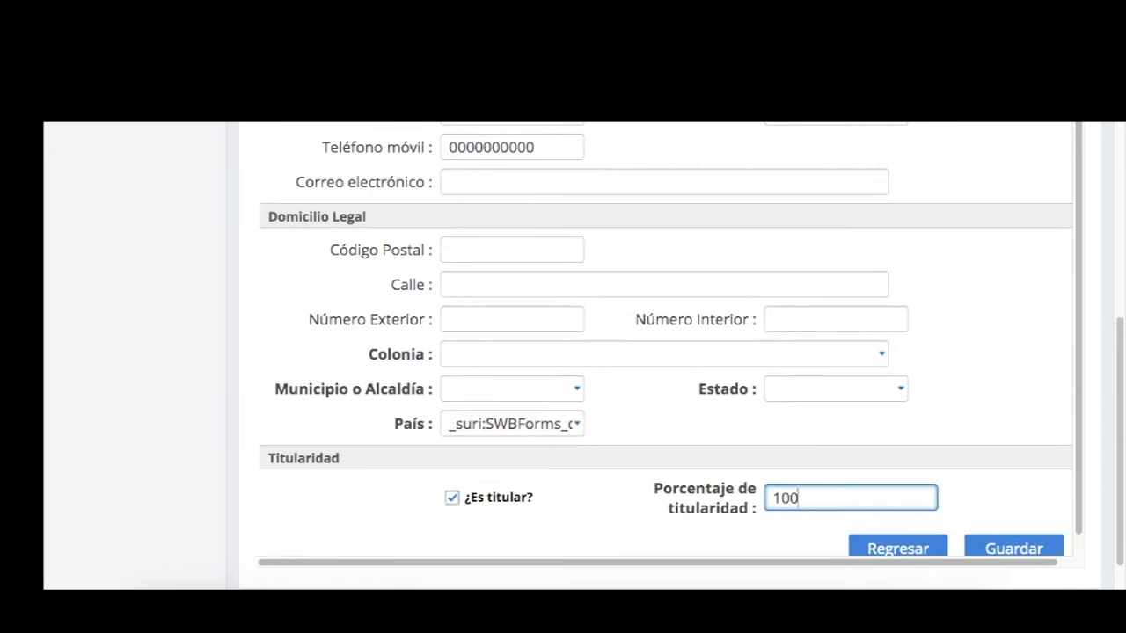
pyautogui.scroll(-1, 992, 534)
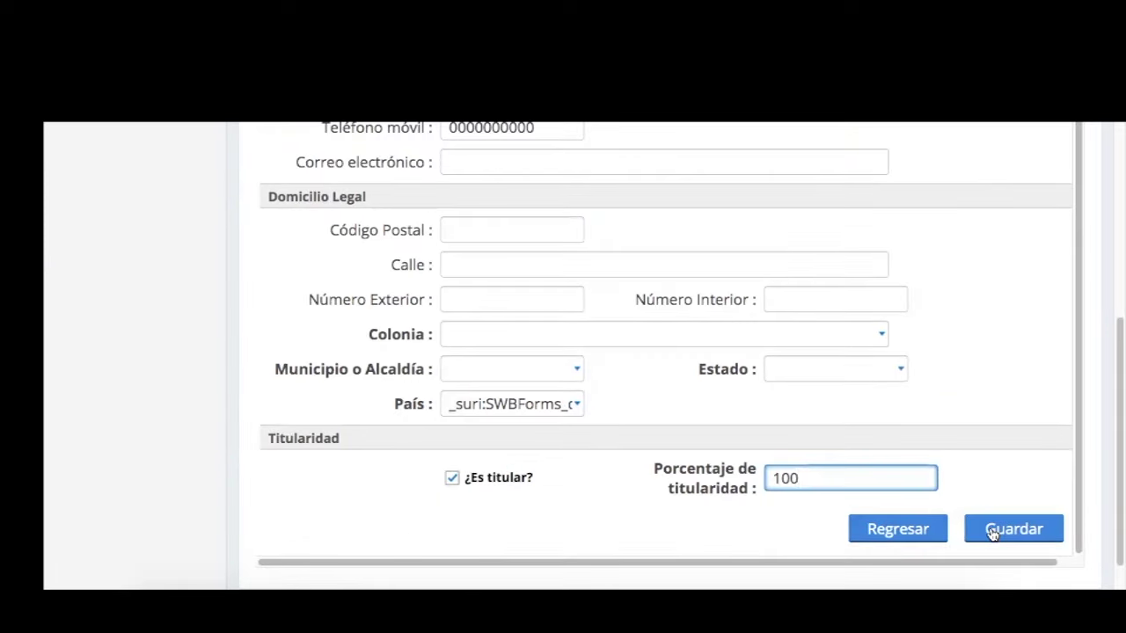
pyautogui.click(992, 534)
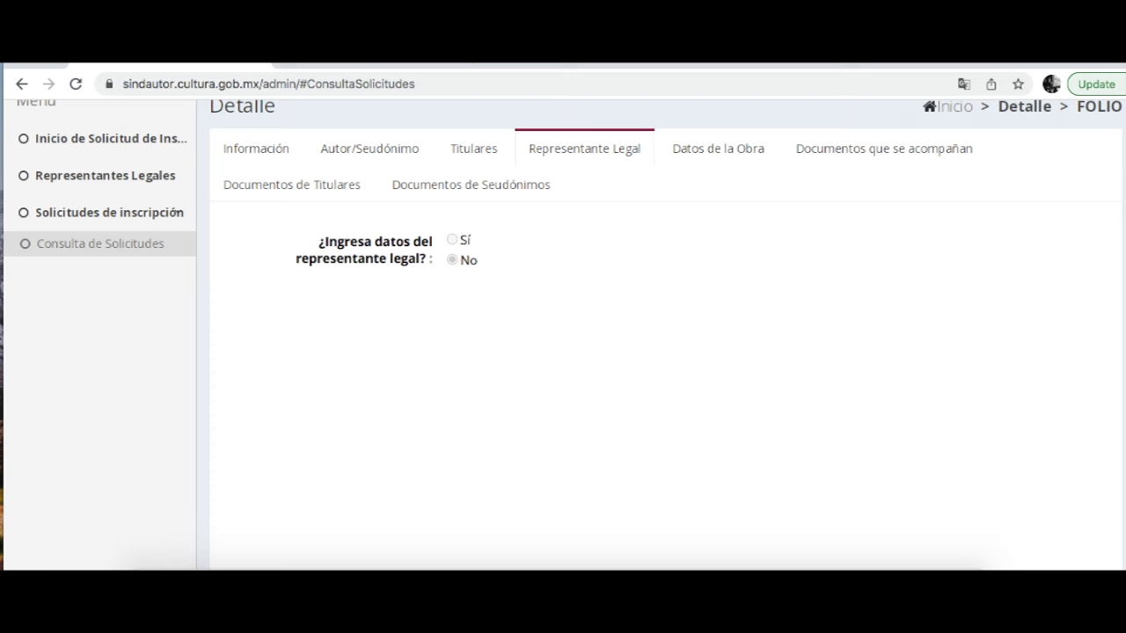
# Switch to the Datos de la Obra tab showing the work Conmigo No.
pyautogui.click(717, 149)
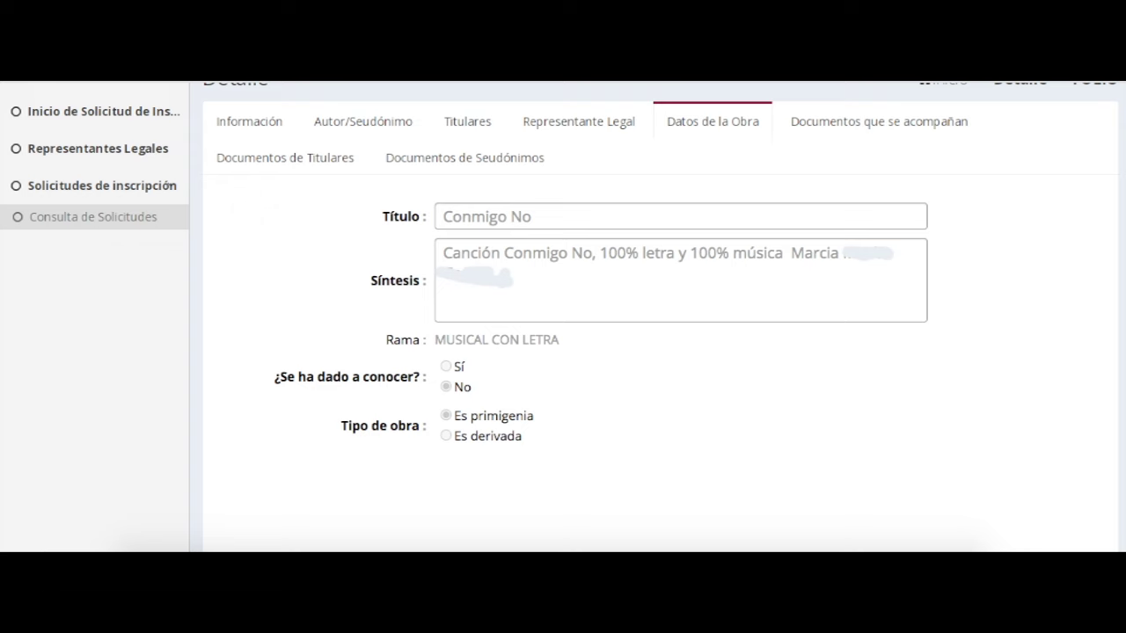
# Go to the Documentos que se acompañan section.
pyautogui.click(878, 122)
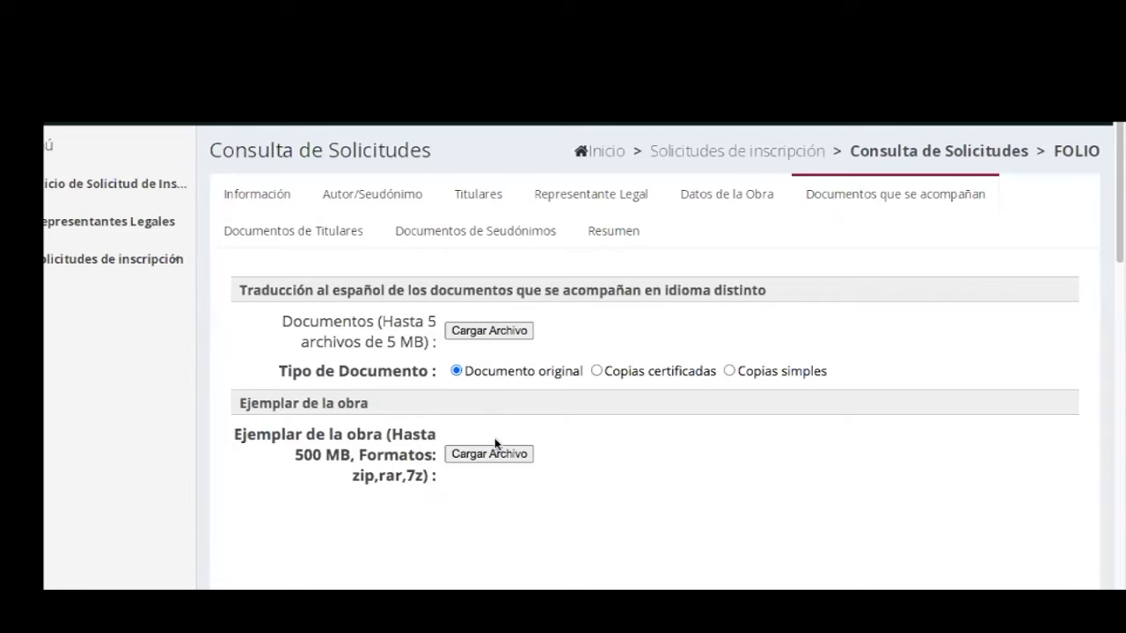
# Attach Conmigo No Pre12VozGuia.mp3.zip as the work copy, save it, and dismiss the confirmation.
pyautogui.click(495, 453)
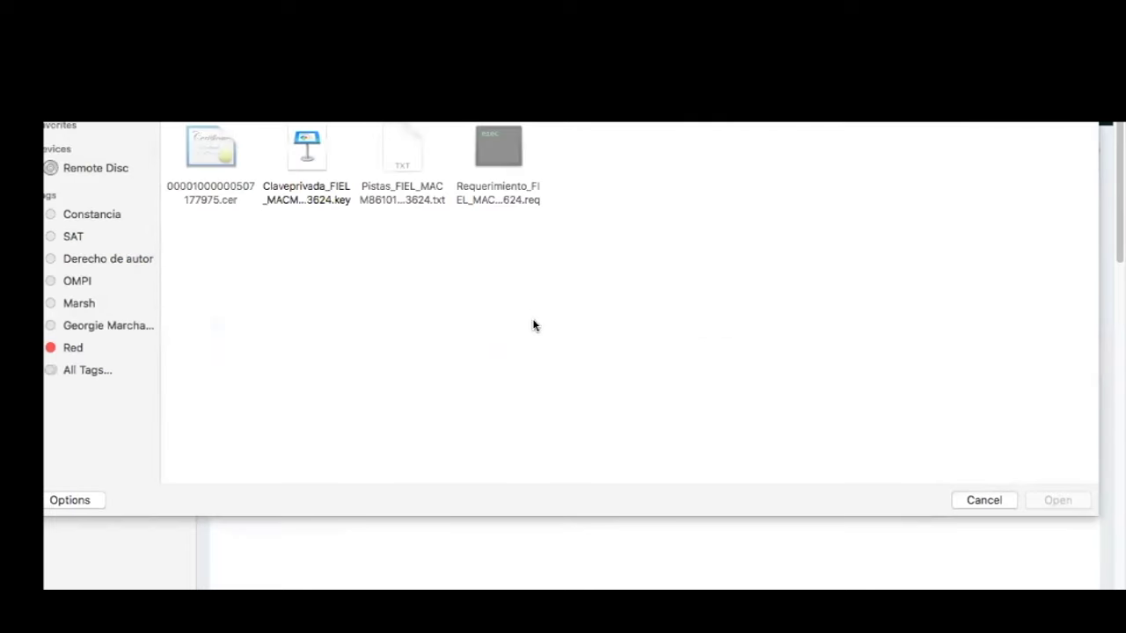
pyautogui.write('conmigo no')
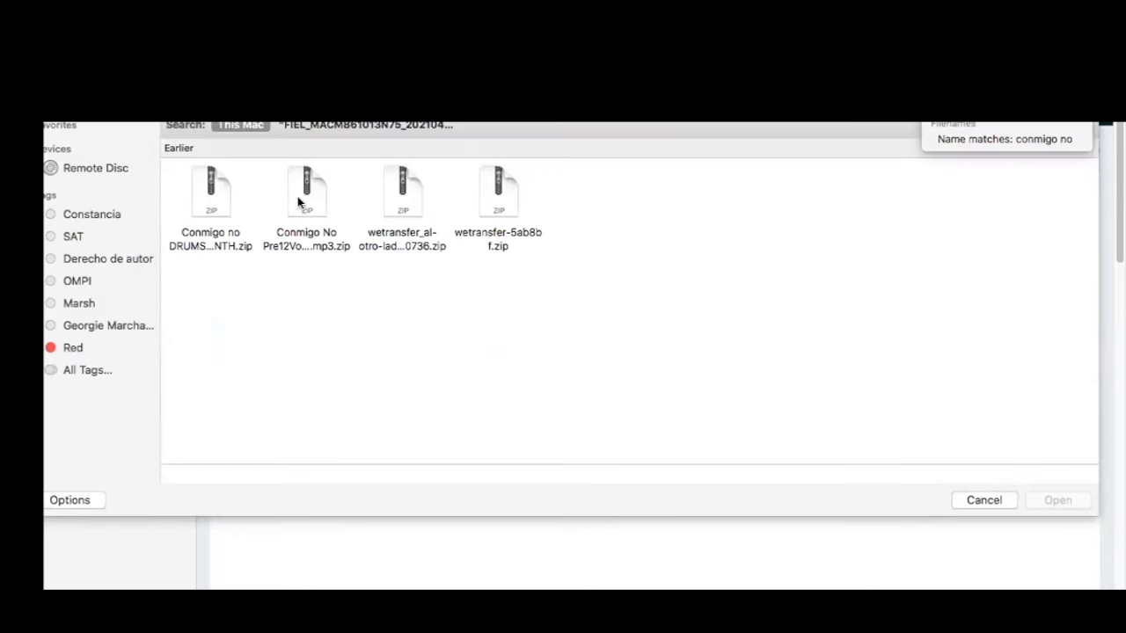
pyautogui.doubleClick(297, 202)
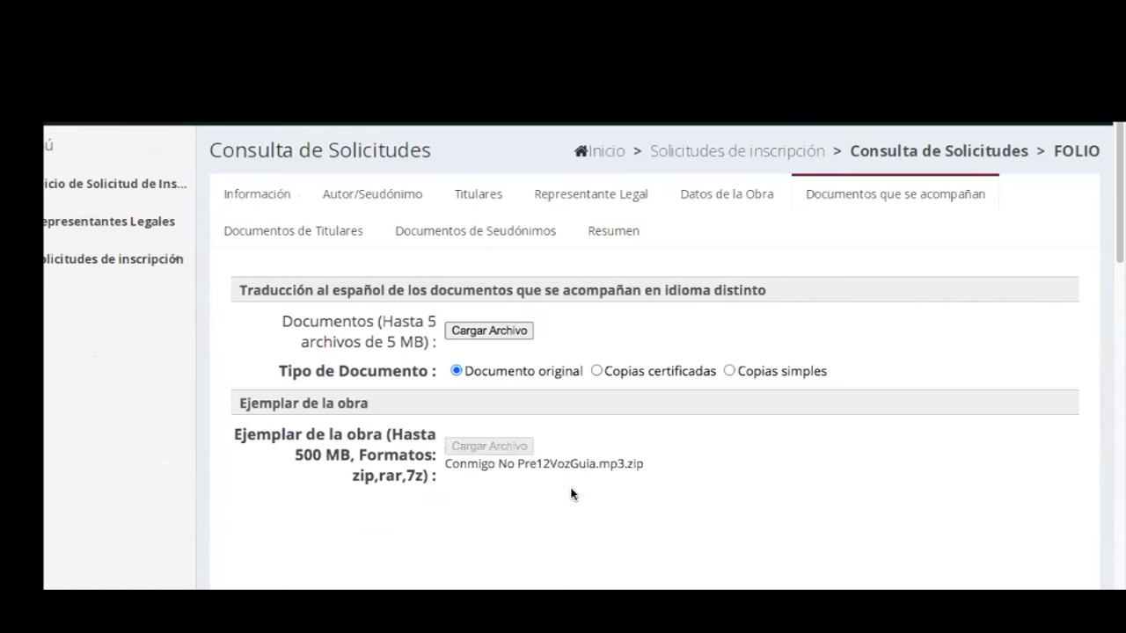
pyautogui.scroll(-3, 571, 494)
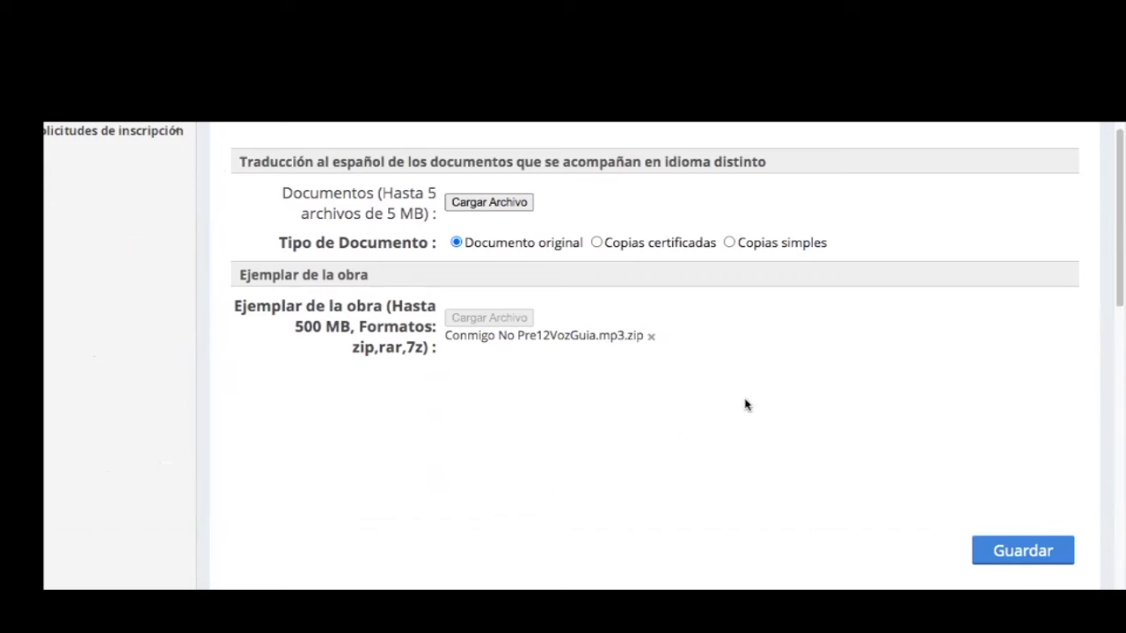
pyautogui.click(999, 551)
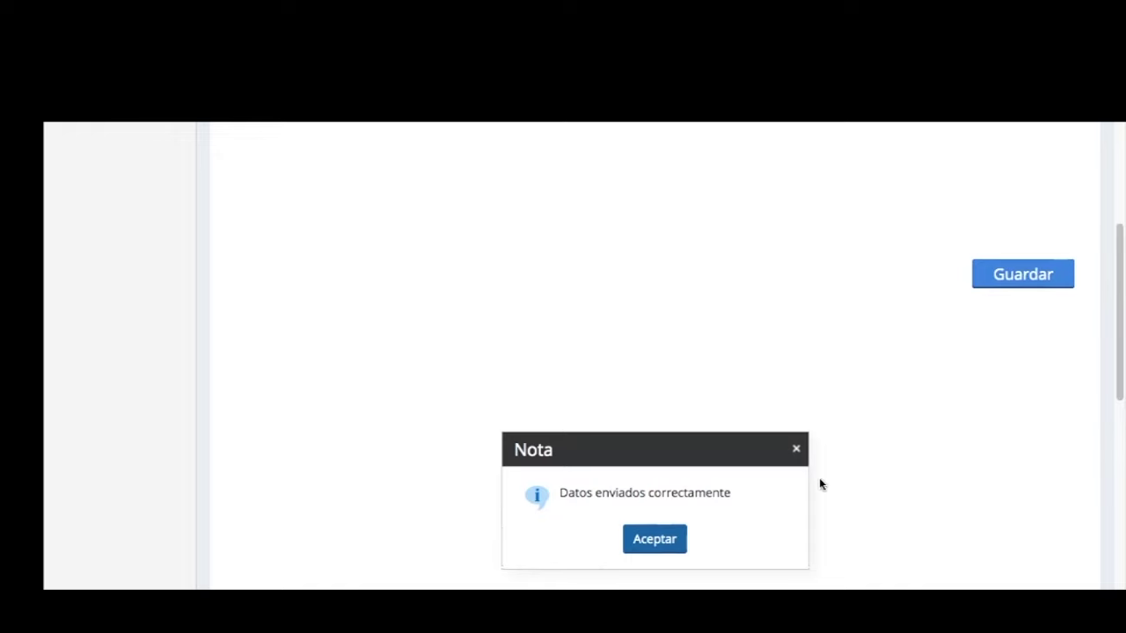
pyautogui.click(651, 539)
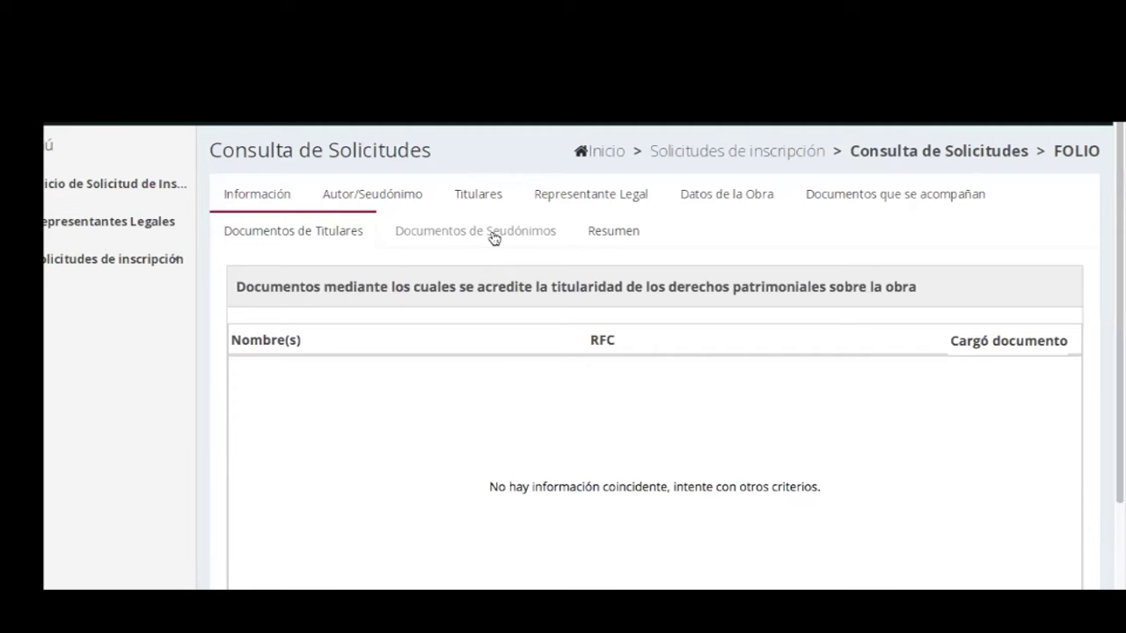
# Review the Resumen summary of authors, holders, work data and documents down to Pago.
pyautogui.click(494, 236)
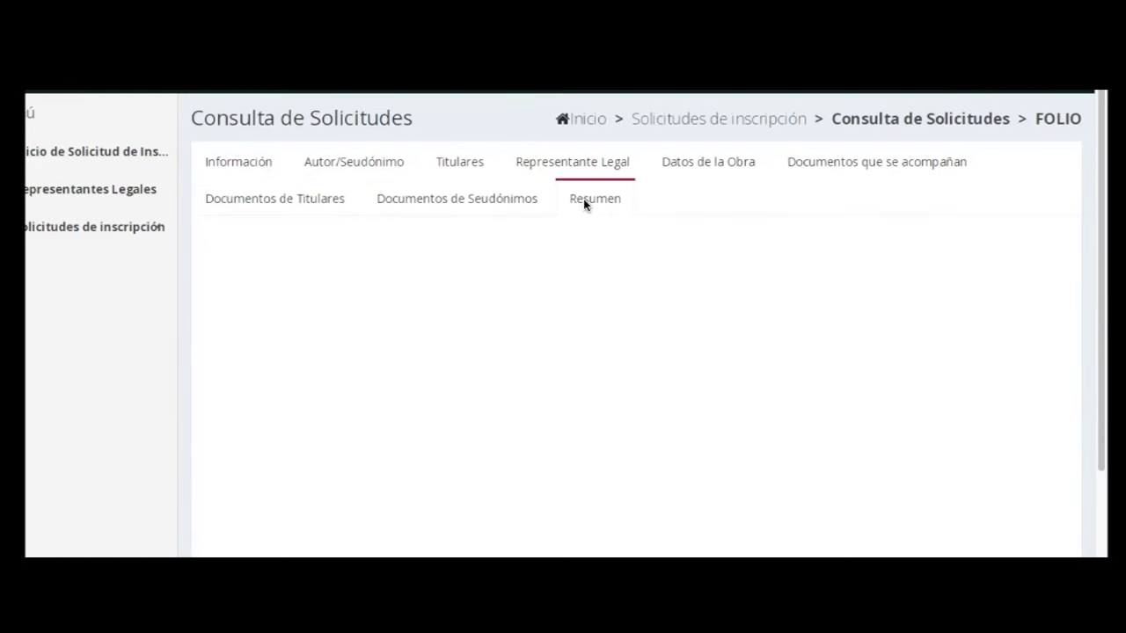
pyautogui.click(585, 202)
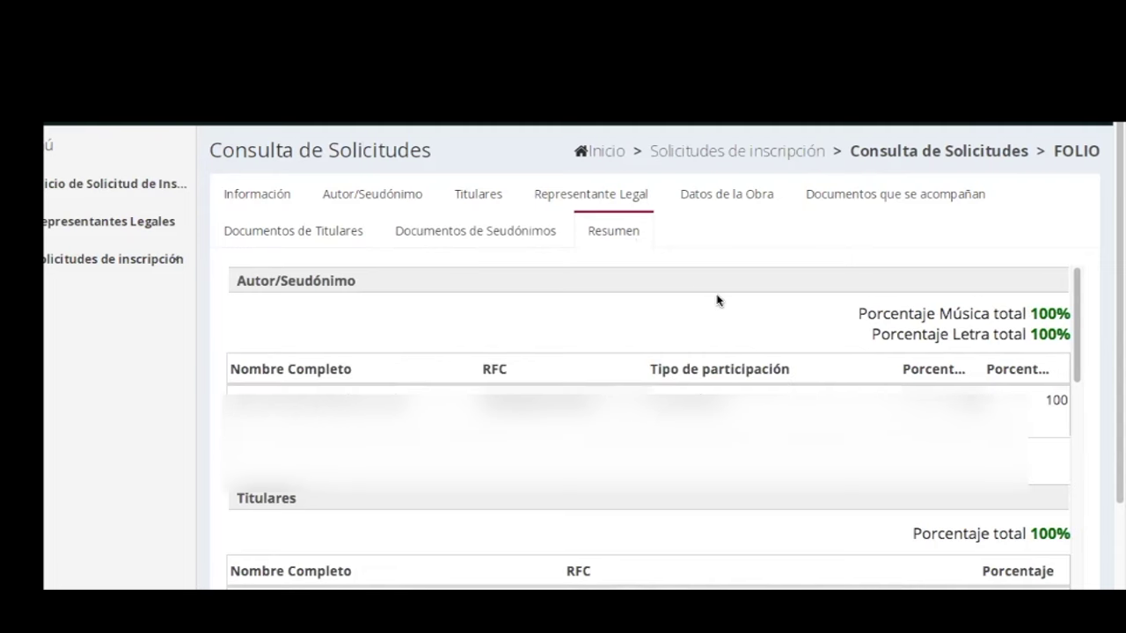
pyautogui.scroll(-3, 804, 373)
pyautogui.scroll(-3, 801, 375)
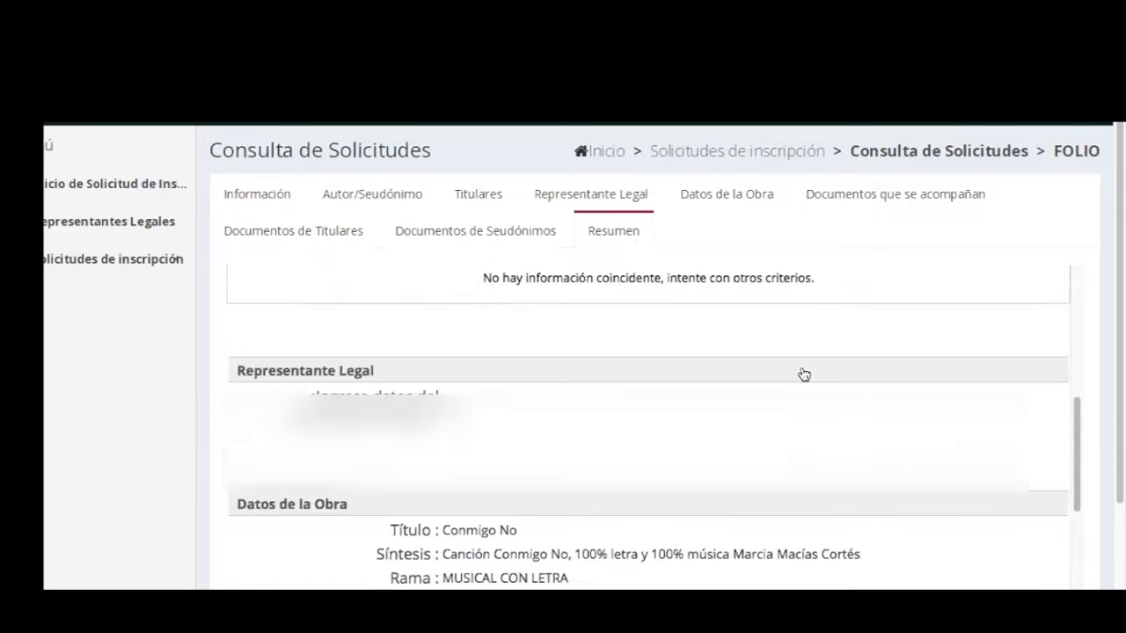
pyautogui.scroll(-3, 801, 375)
pyautogui.scroll(8, 745, 463)
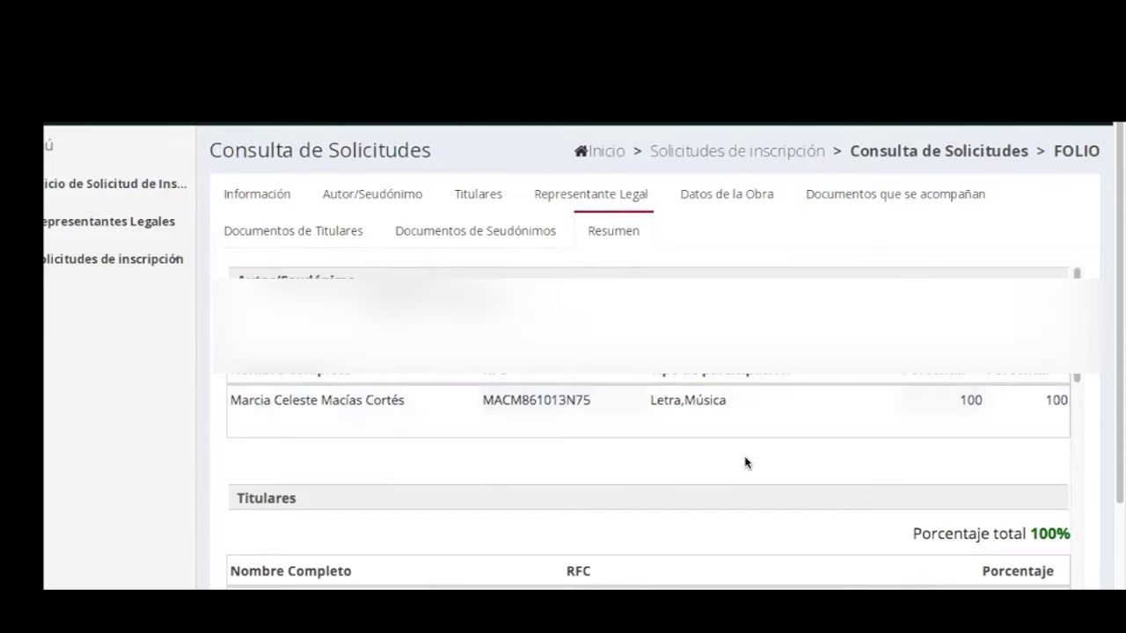
pyautogui.scroll(-10, 745, 462)
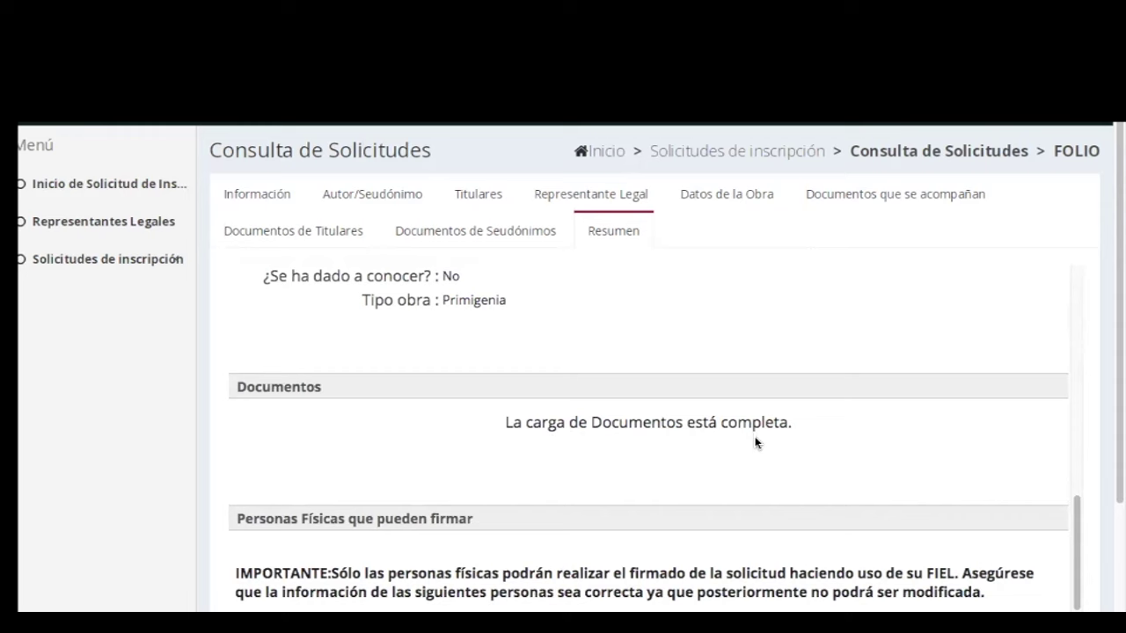
pyautogui.scroll(-3, 932, 549)
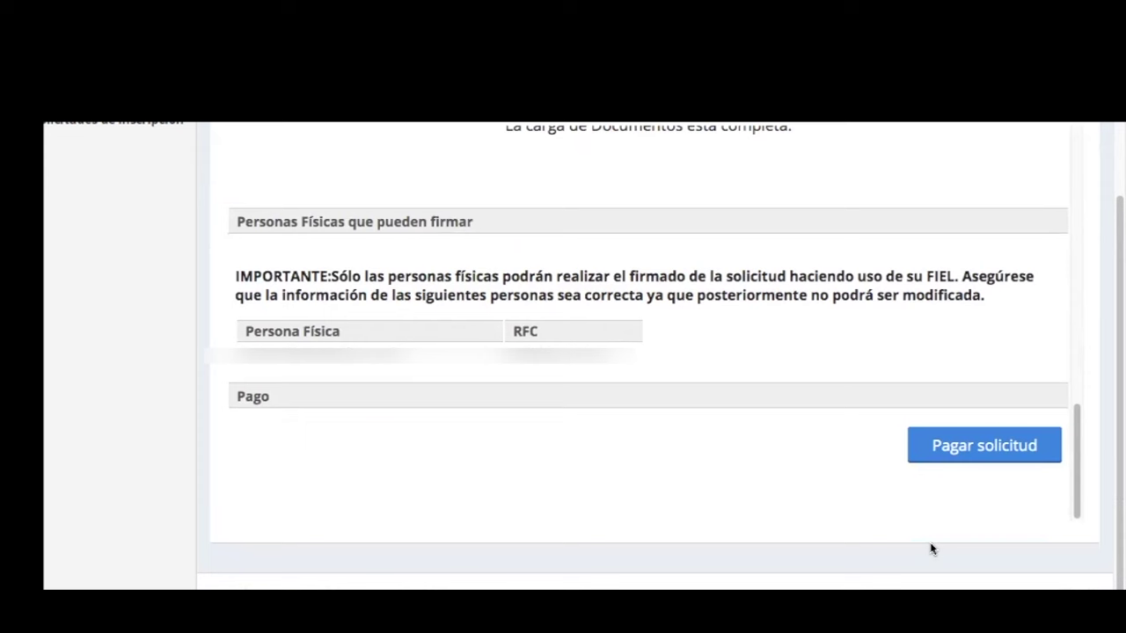
# Pay the request and confirm generating the $300 línea de captura.
pyautogui.click(966, 447)
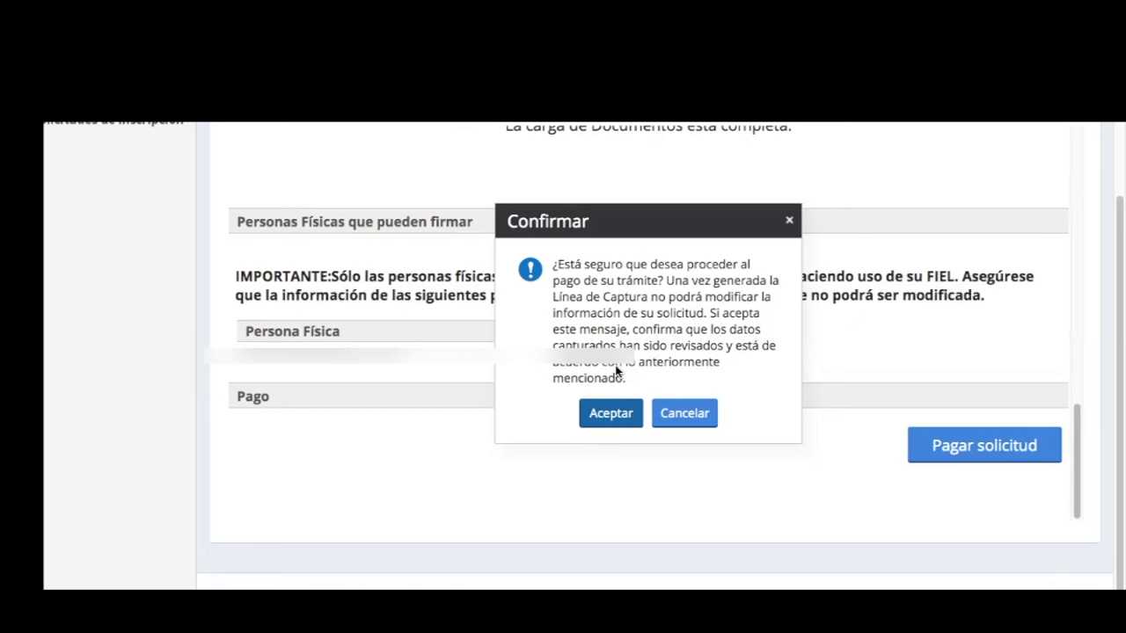
pyautogui.click(610, 413)
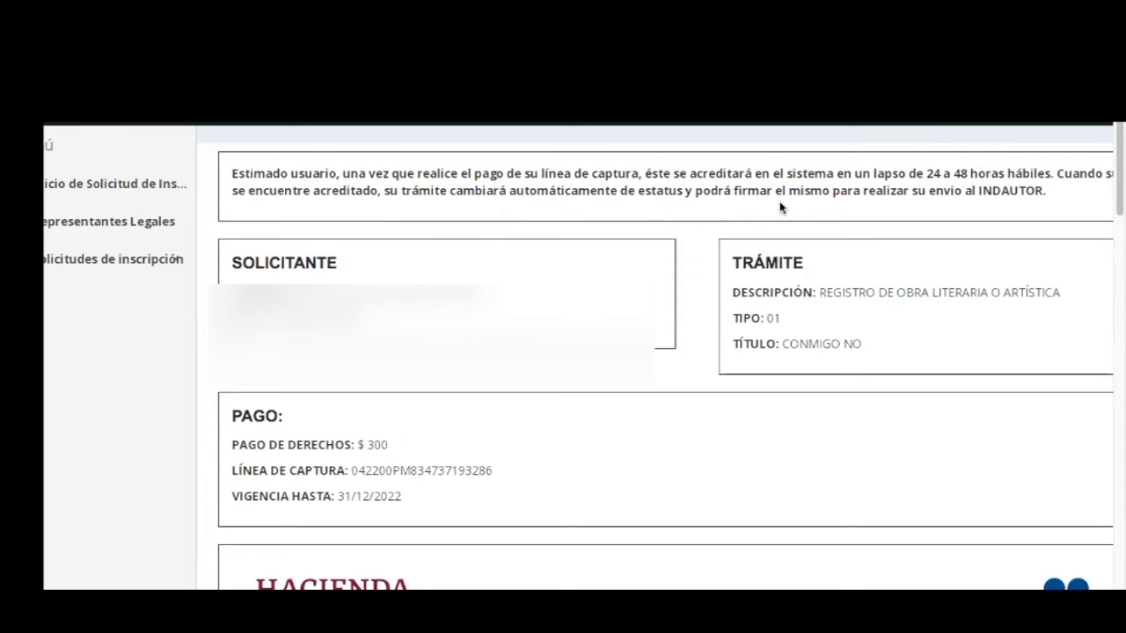
# Download the payment form PDF, then open Consulta de Solicitudes under Solicitudes de inscripción.
pyautogui.scroll(-8, 780, 208)
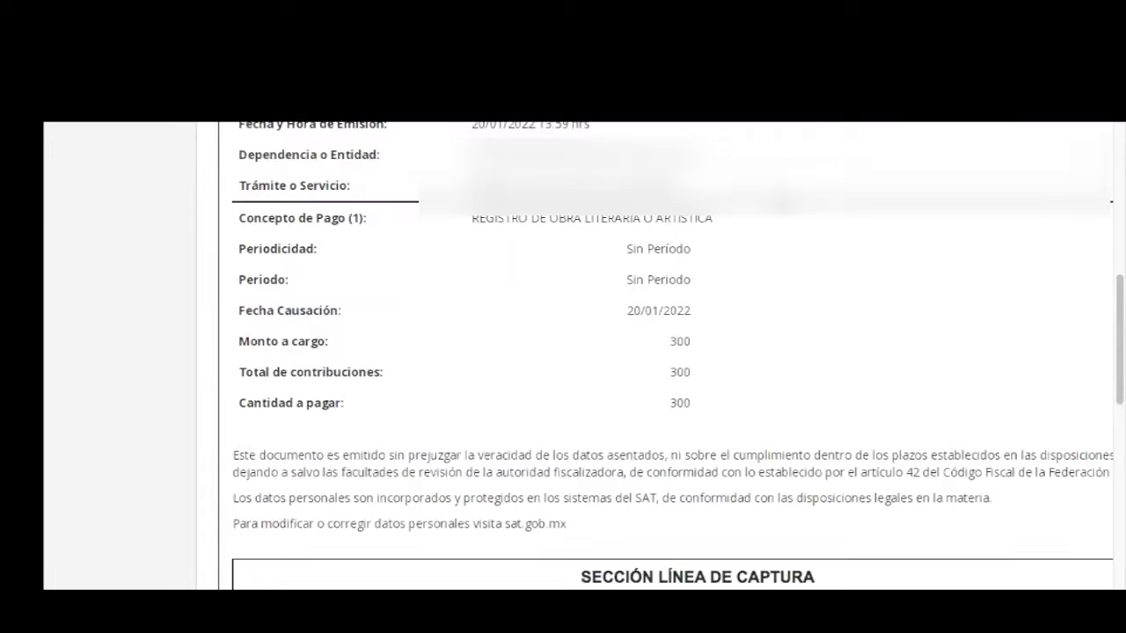
pyautogui.scroll(2, 780, 208)
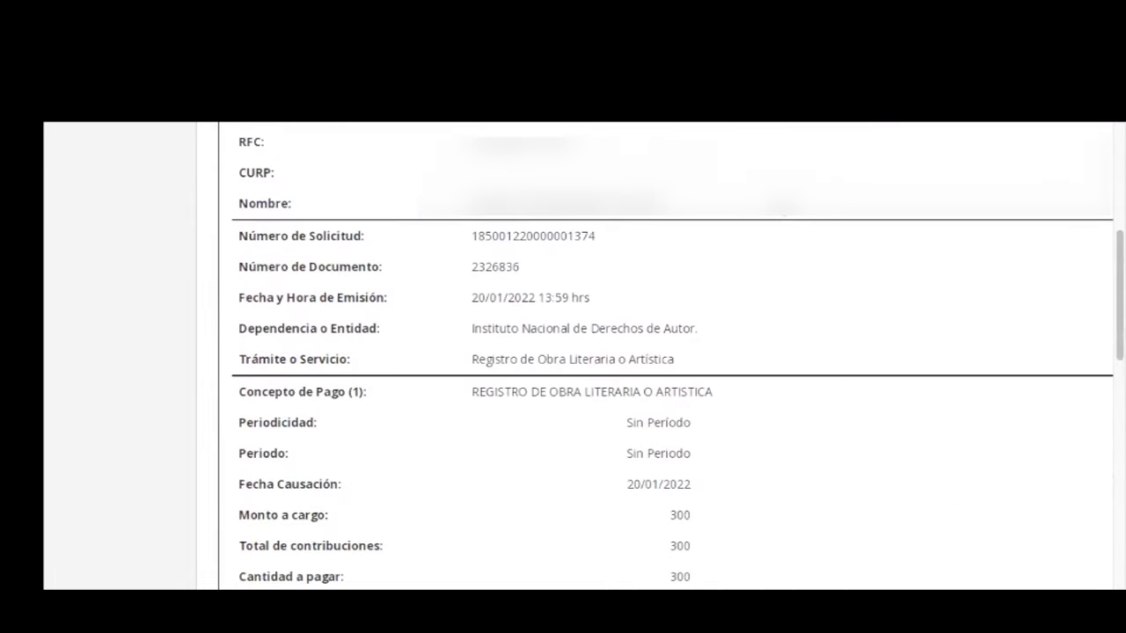
pyautogui.scroll(-7, 164, 306)
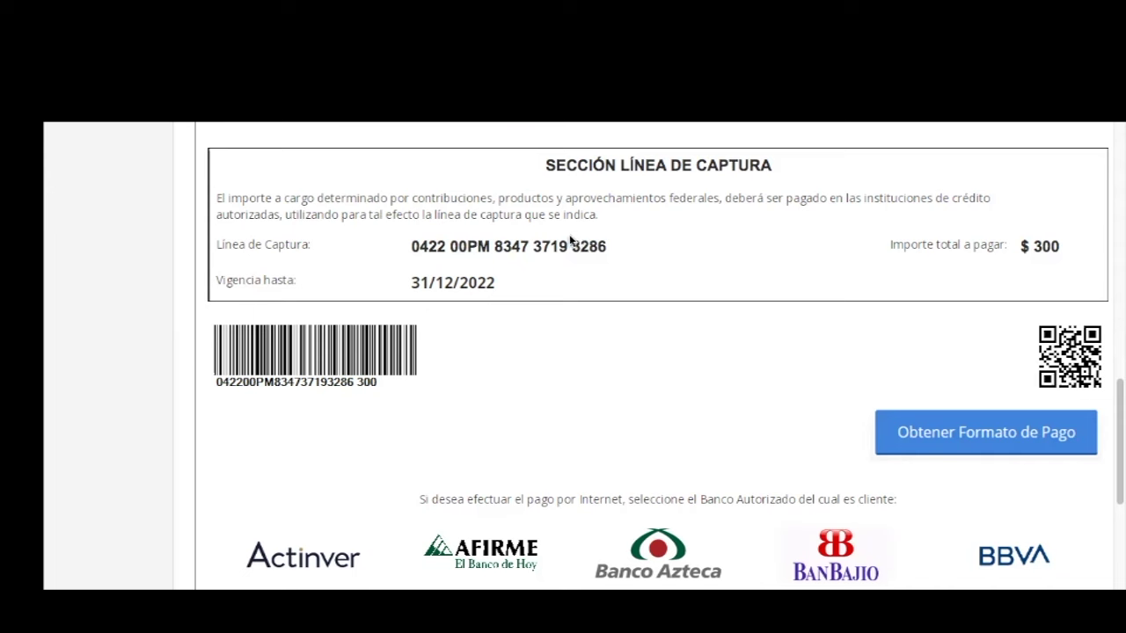
pyautogui.click(913, 450)
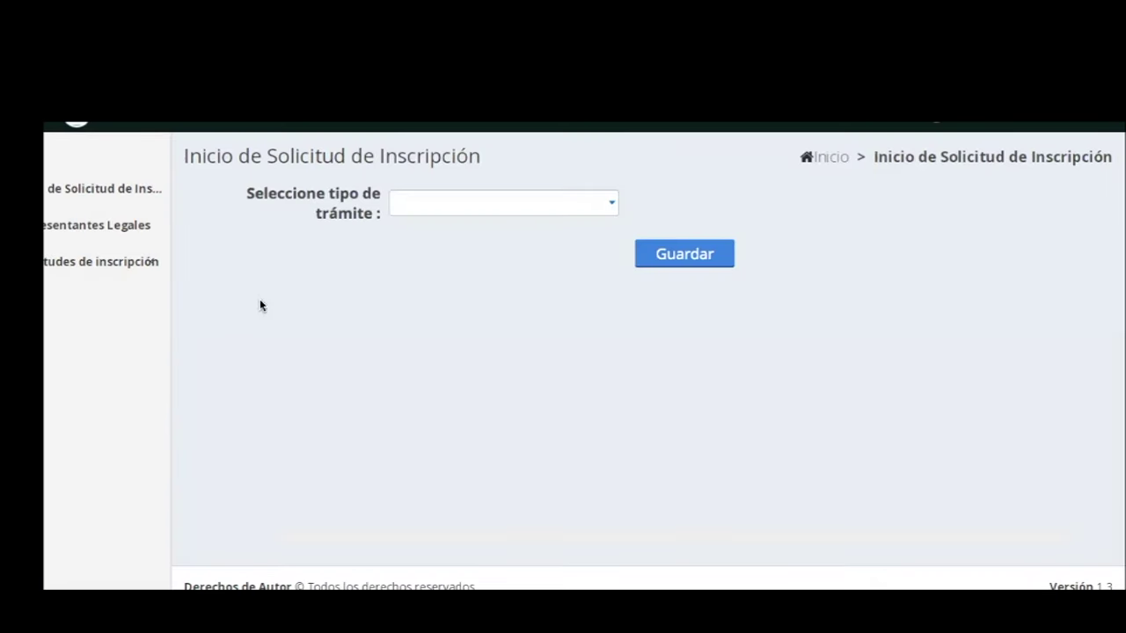
pyautogui.click(139, 262)
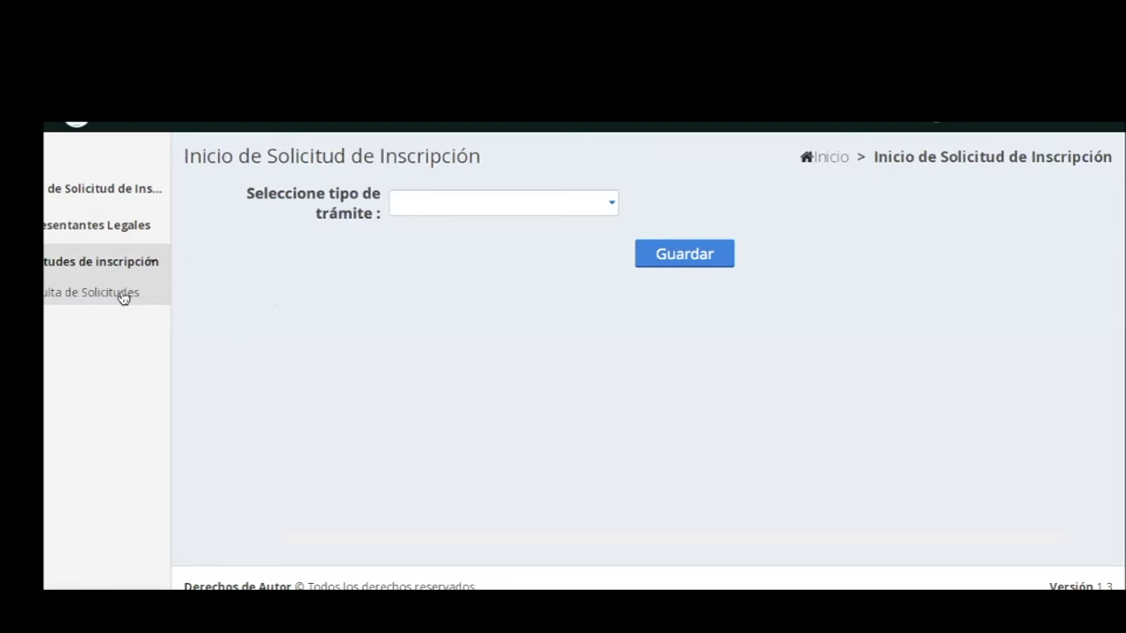
pyautogui.click(123, 294)
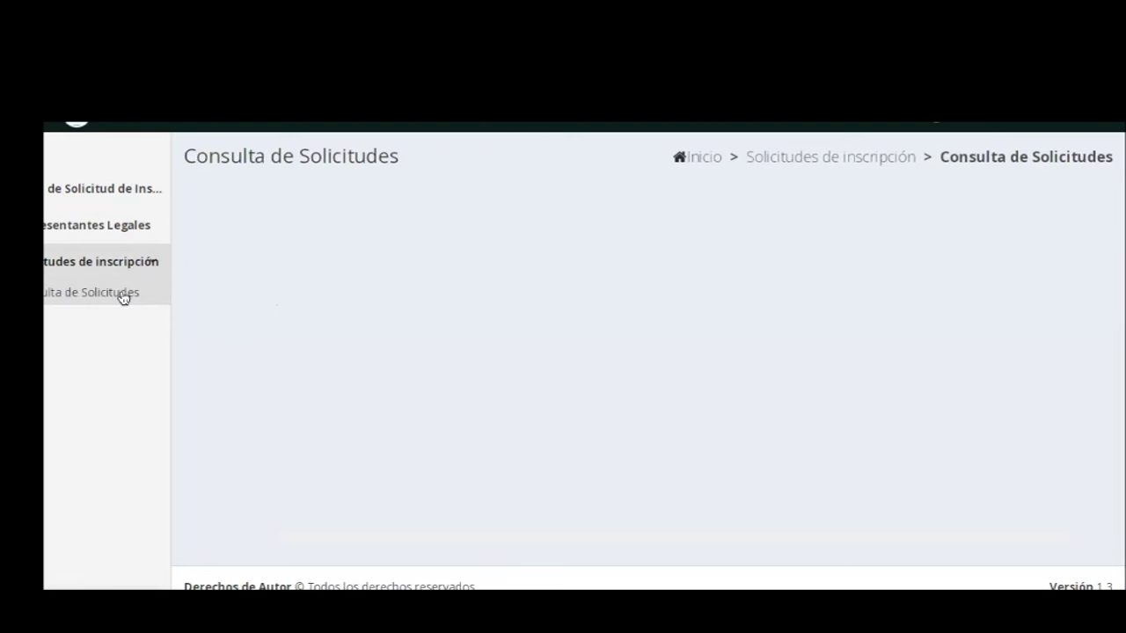